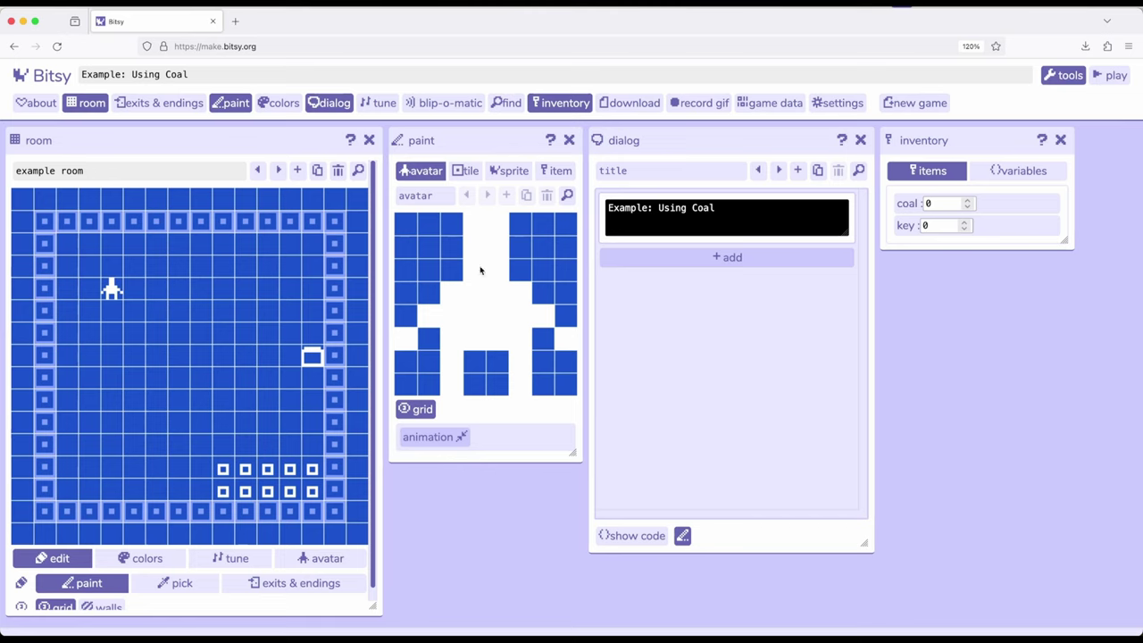
Show the engine sprite and scroll its dialog's below-4-coal and enough-coal branches, selecting 'You have'
{"action": "left_click", "coordinate": [515, 170]}
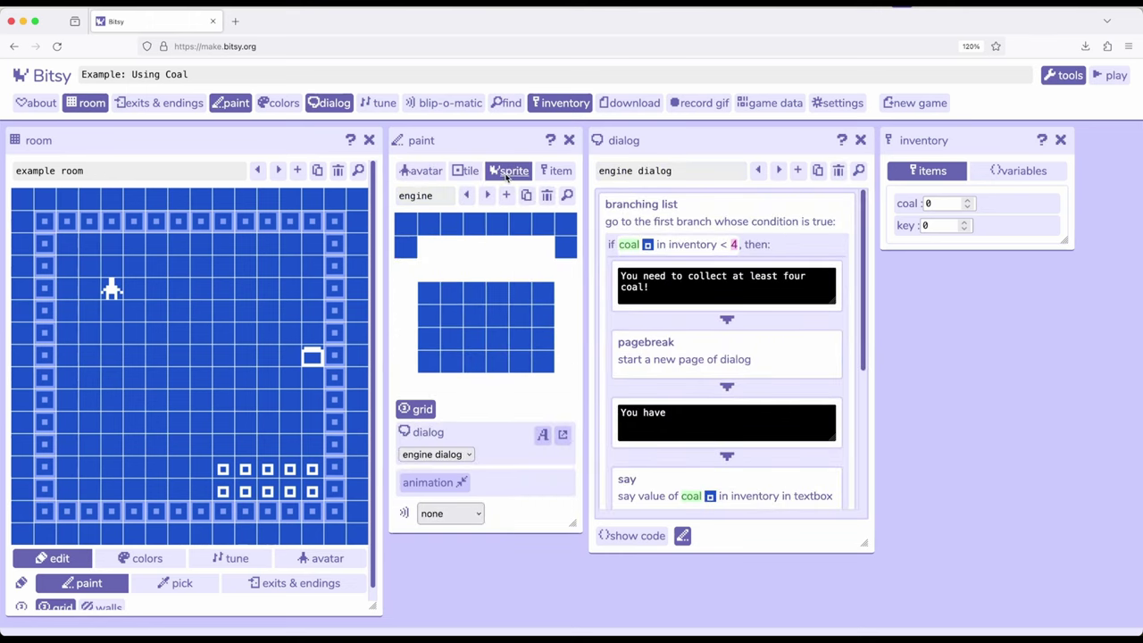
{"action": "left_click", "coordinate": [563, 435]}
{"action": "scroll", "coordinate": [663, 340], "scroll_direction": "down", "scroll_amount": 2}
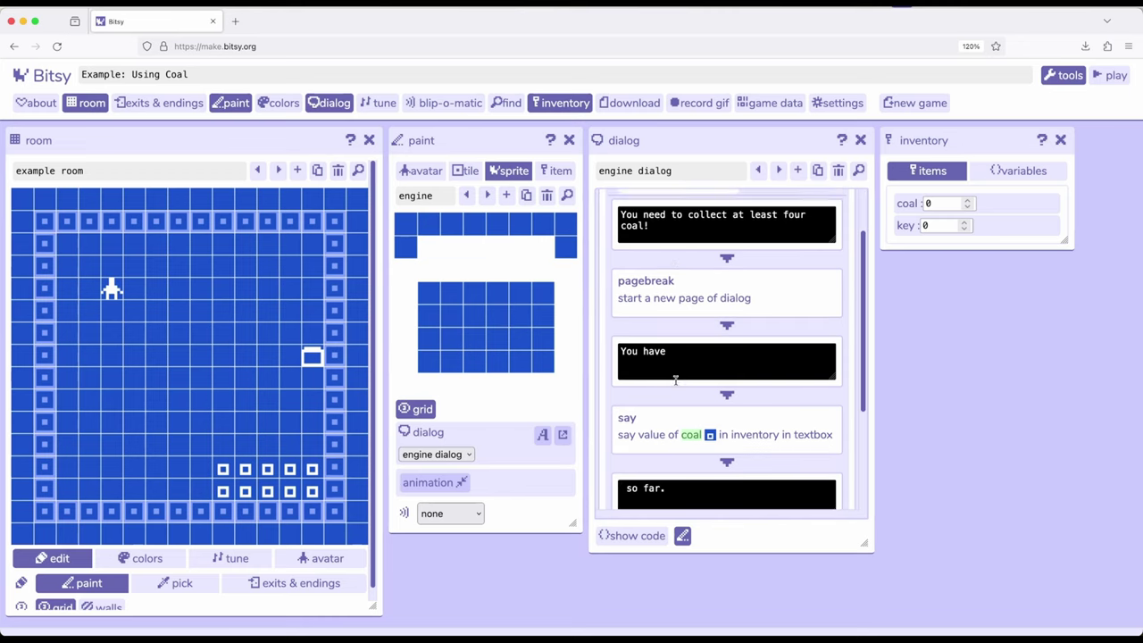
{"action": "scroll", "coordinate": [684, 347], "scroll_direction": "down", "scroll_amount": 1}
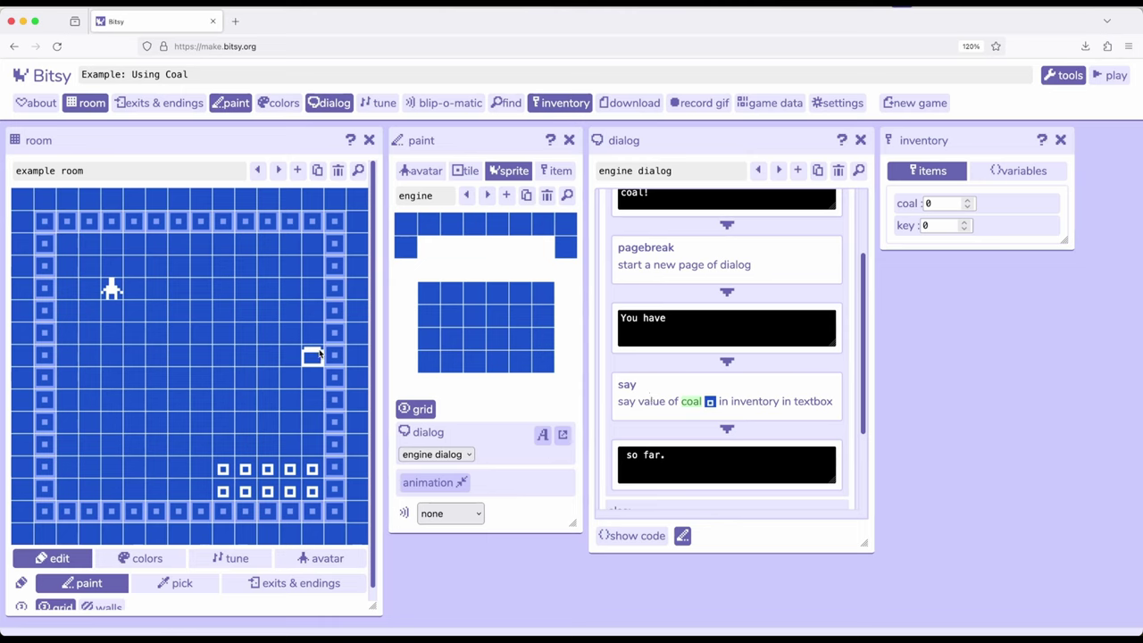
{"action": "scroll", "coordinate": [701, 339], "scroll_direction": "up", "scroll_amount": 1}
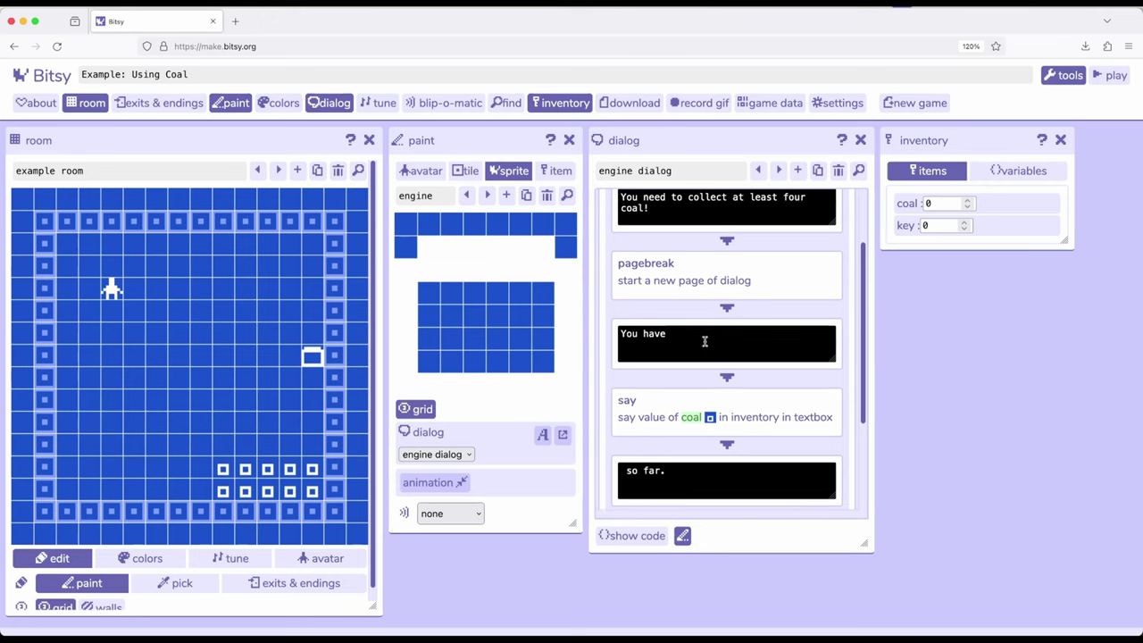
{"action": "left_click", "coordinate": [707, 339]}
{"action": "scroll", "coordinate": [724, 334], "scroll_direction": "down", "scroll_amount": 5}
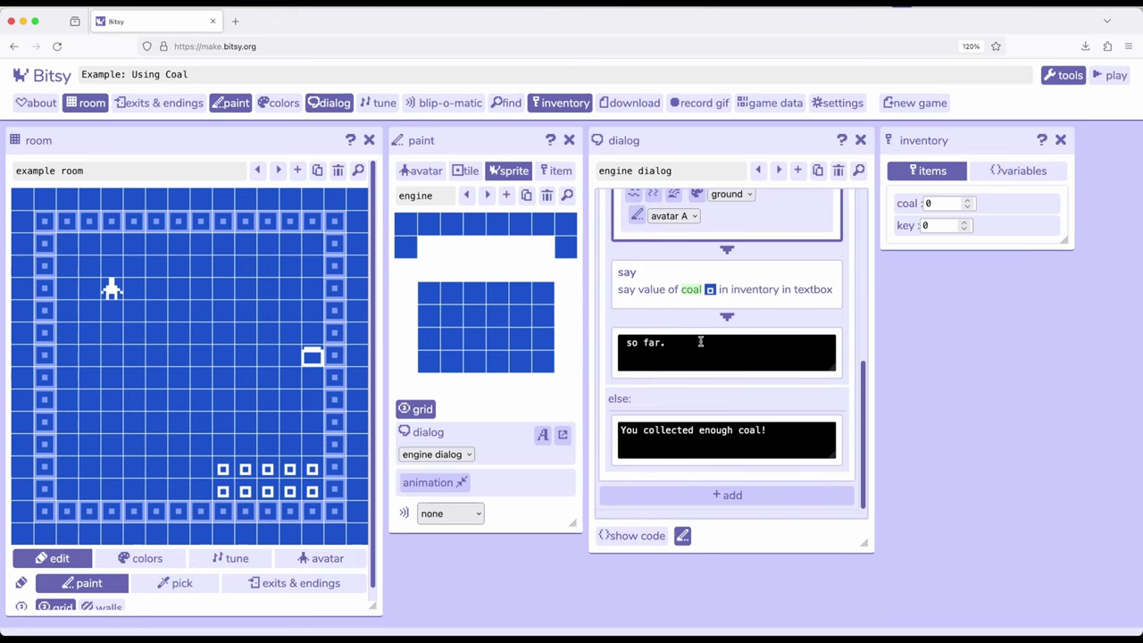
{"action": "scroll", "coordinate": [708, 384], "scroll_direction": "up", "scroll_amount": 5}
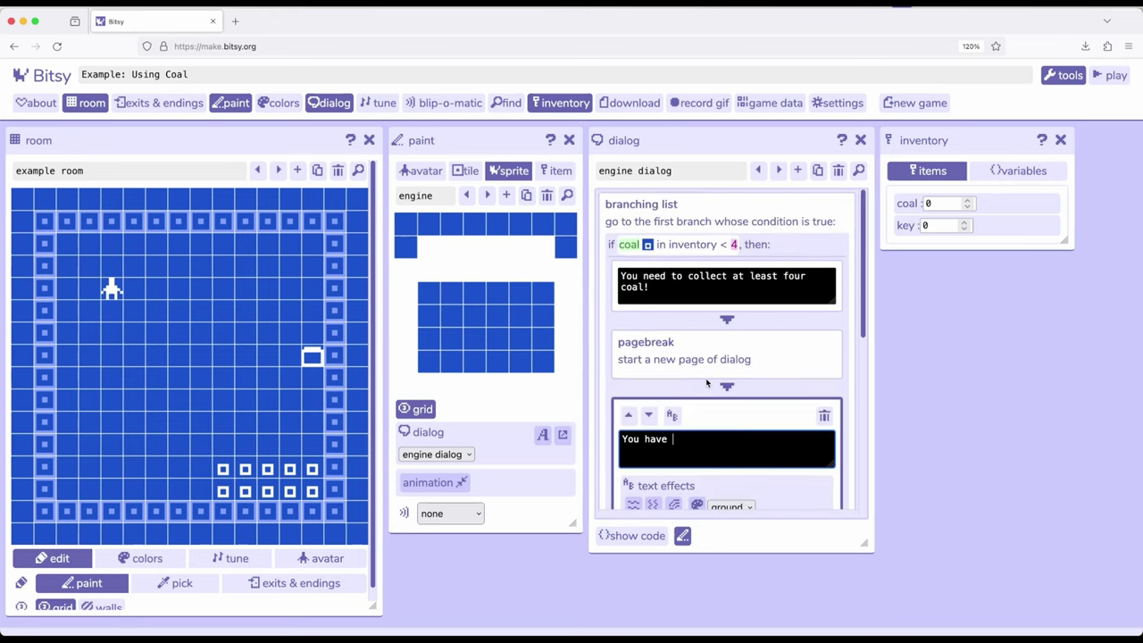
Show the coal item, start a playtest, and hear the engine's initial coal report
{"action": "left_click", "coordinate": [568, 171]}
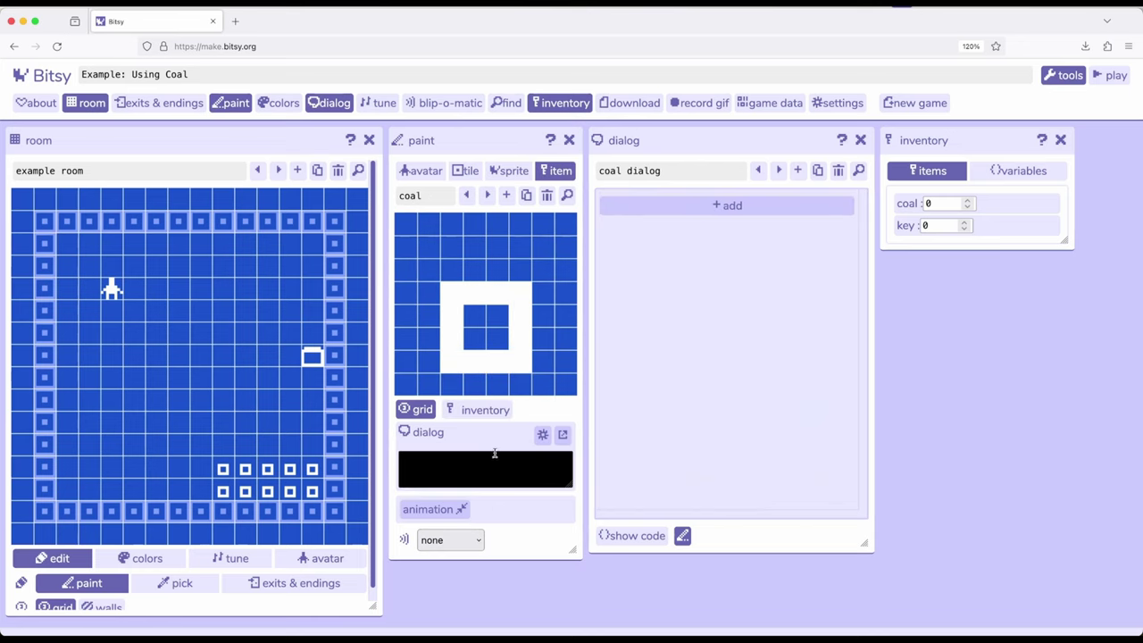
{"action": "left_click", "coordinate": [1122, 82]}
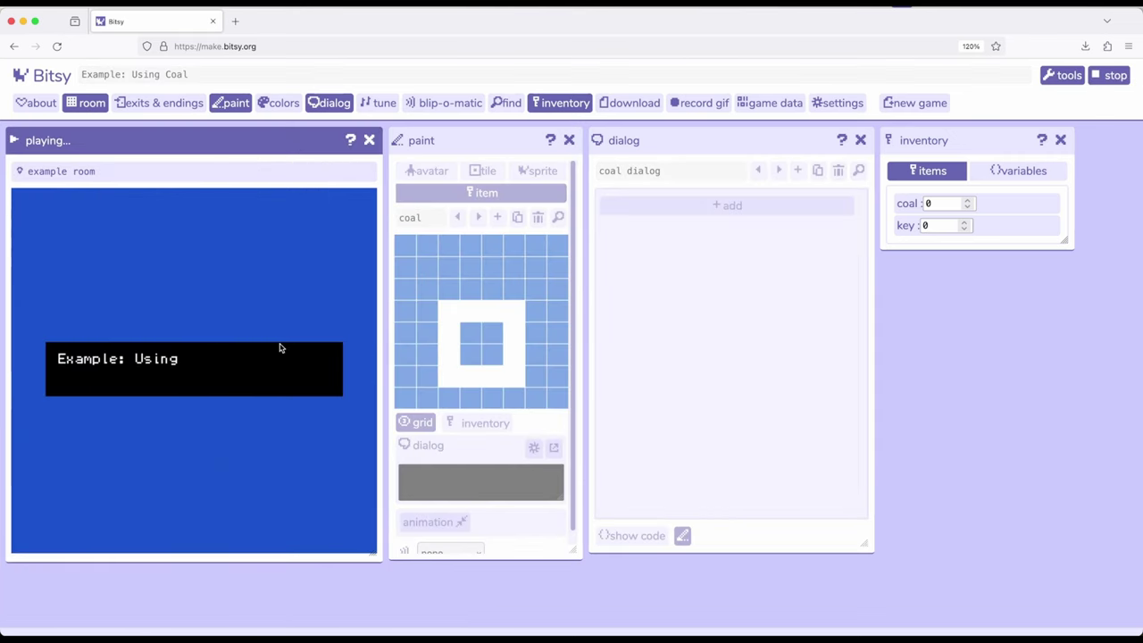
{"action": "key", "text": "Right"}
{"action": "key", "text": "Right"}
{"action": "key", "text": "Right"}
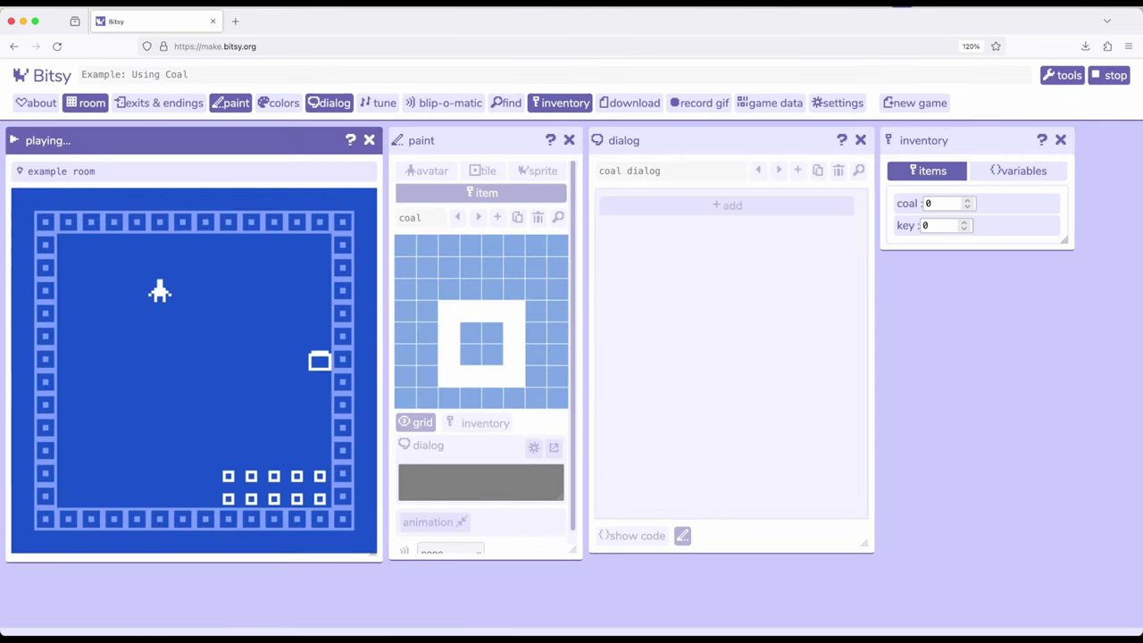
{"action": "key", "text": "Right"}
{"action": "key", "text": "Right"}
{"action": "key", "text": "Right"}
{"action": "key", "text": "Right"}
{"action": "key", "text": "Down"}
{"action": "key", "text": "Down"}
{"action": "key", "text": "Down"}
{"action": "key", "text": "Right"}
{"action": "key", "text": "Right"}
{"action": "key", "text": "Right"}
{"action": "key", "text": "Right"}
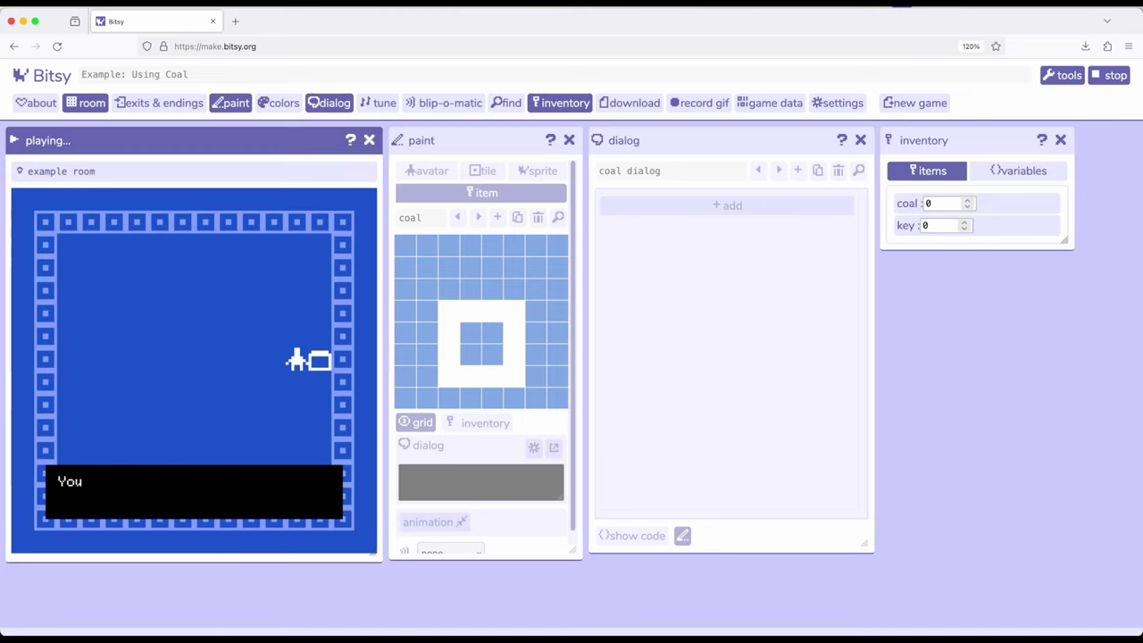
{"action": "key", "text": "Left"}
{"action": "key", "text": "Left"}
{"action": "key", "text": "Left"}
{"action": "key", "text": "Left"}
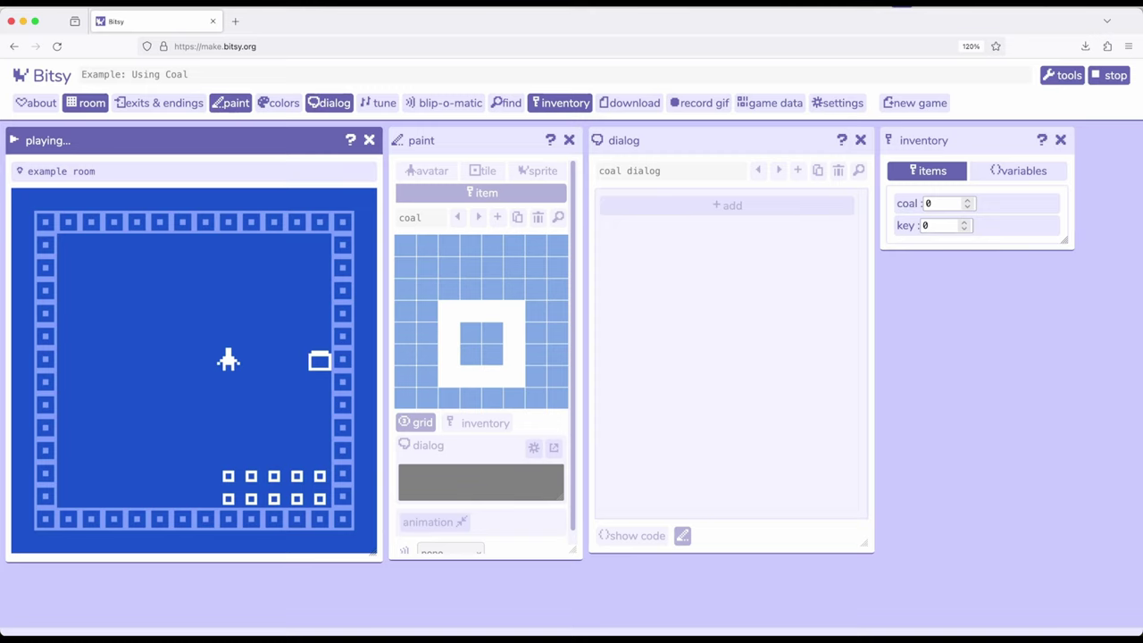
Pick up one coal and talk to the engine for its updated count
{"action": "key", "text": "Down"}
{"action": "key", "text": "Down"}
{"action": "key", "text": "Down"}
{"action": "key", "text": "Down"}
{"action": "key", "text": "Down"}
{"action": "key", "text": "Up"}
{"action": "key", "text": "Up"}
{"action": "key", "text": "Up"}
{"action": "key", "text": "Right"}
{"action": "key", "text": "Up"}
{"action": "key", "text": "Right"}
{"action": "key", "text": "Right"}
{"action": "key", "text": "Right"}
{"action": "key", "text": "Up"}
{"action": "key", "text": "Left"}
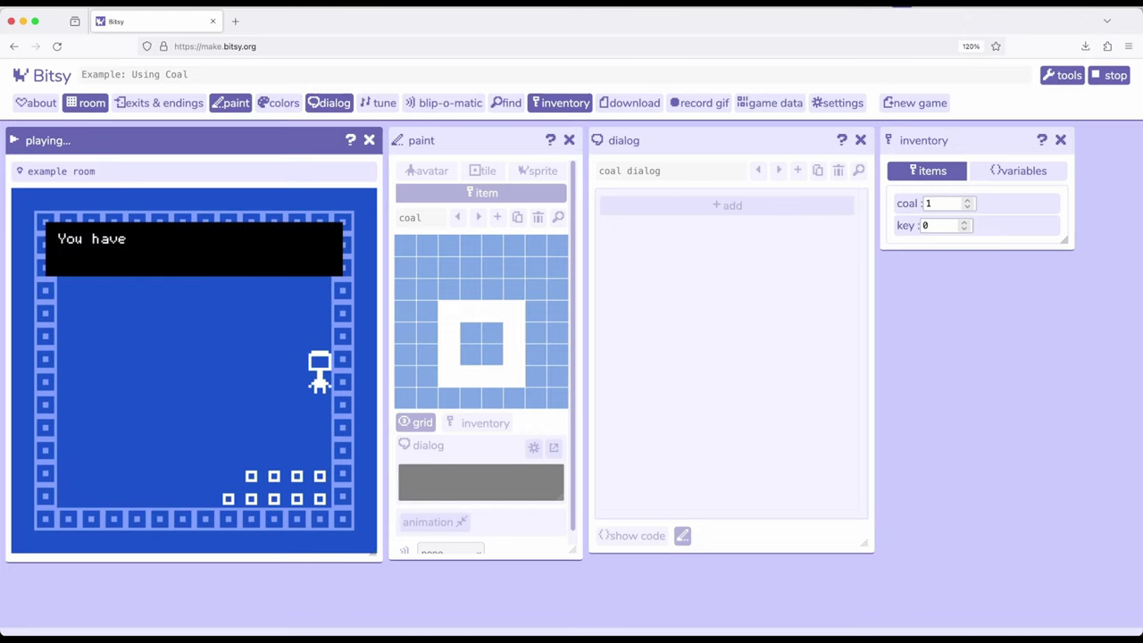
{"action": "key", "text": "Left"}
{"action": "key", "text": "Left"}
{"action": "key", "text": "Left"}
{"action": "key", "text": "Left"}
{"action": "key", "text": "Left"}
Collect a second coal and return to the engine to check progress
{"action": "key", "text": "Down"}
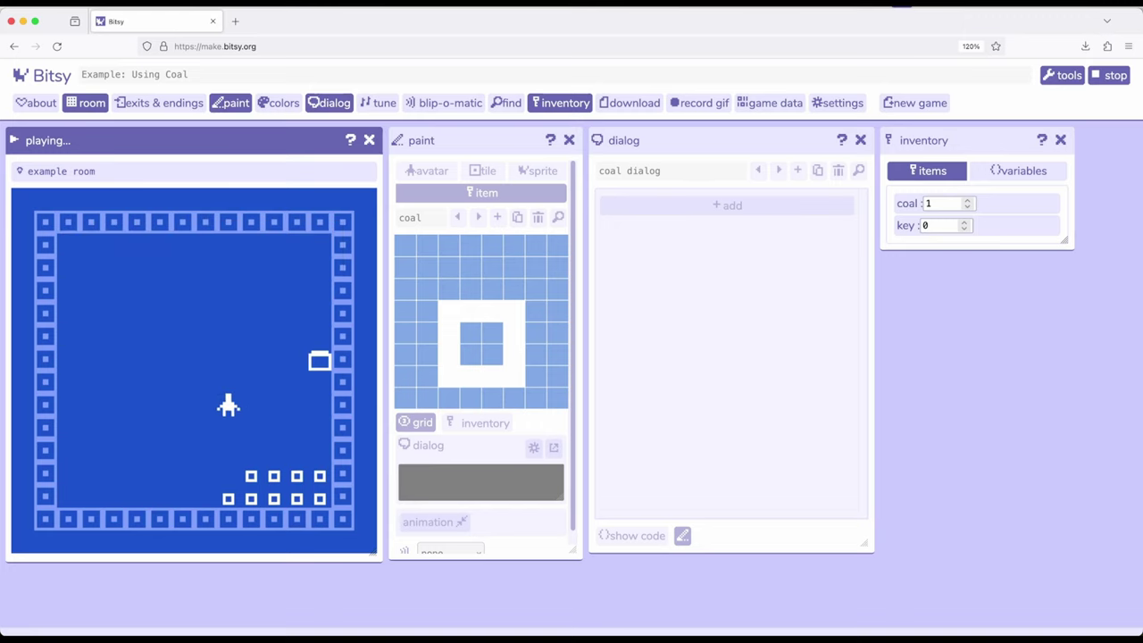
{"action": "key", "text": "Down"}
{"action": "key", "text": "Down"}
{"action": "key", "text": "Right"}
{"action": "key", "text": "Down"}
{"action": "key", "text": "Up"}
{"action": "key", "text": "Up"}
{"action": "key", "text": "Up"}
{"action": "key", "text": "Up"}
{"action": "key", "text": "Right"}
{"action": "key", "text": "Right"}
{"action": "key", "text": "Right"}
{"action": "key", "text": "Up"}
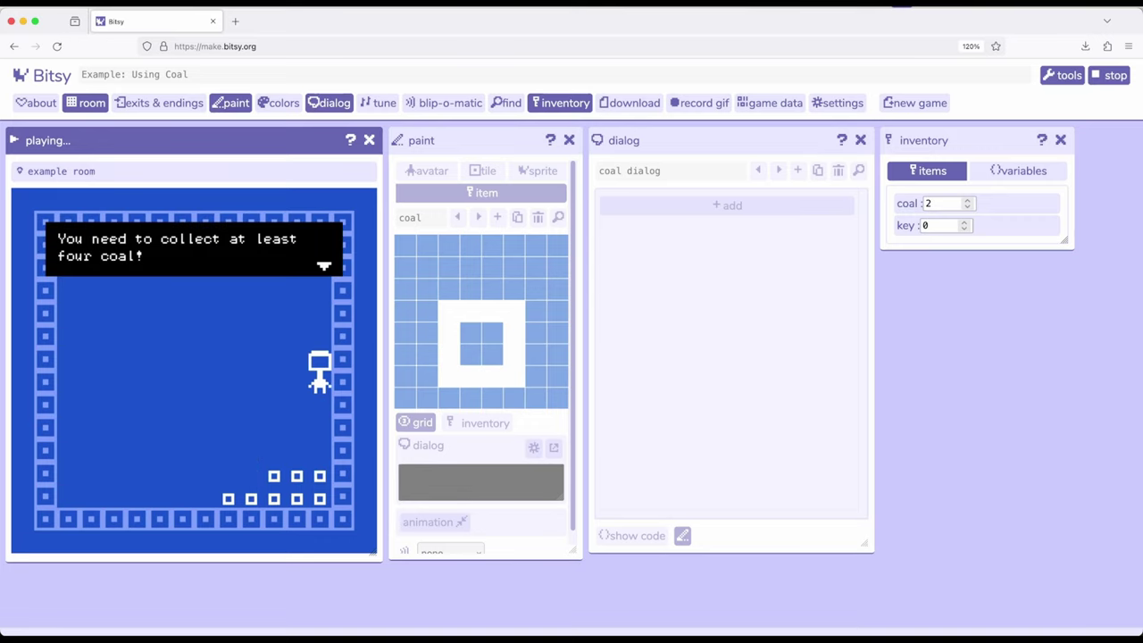
{"action": "key", "text": "Up"}
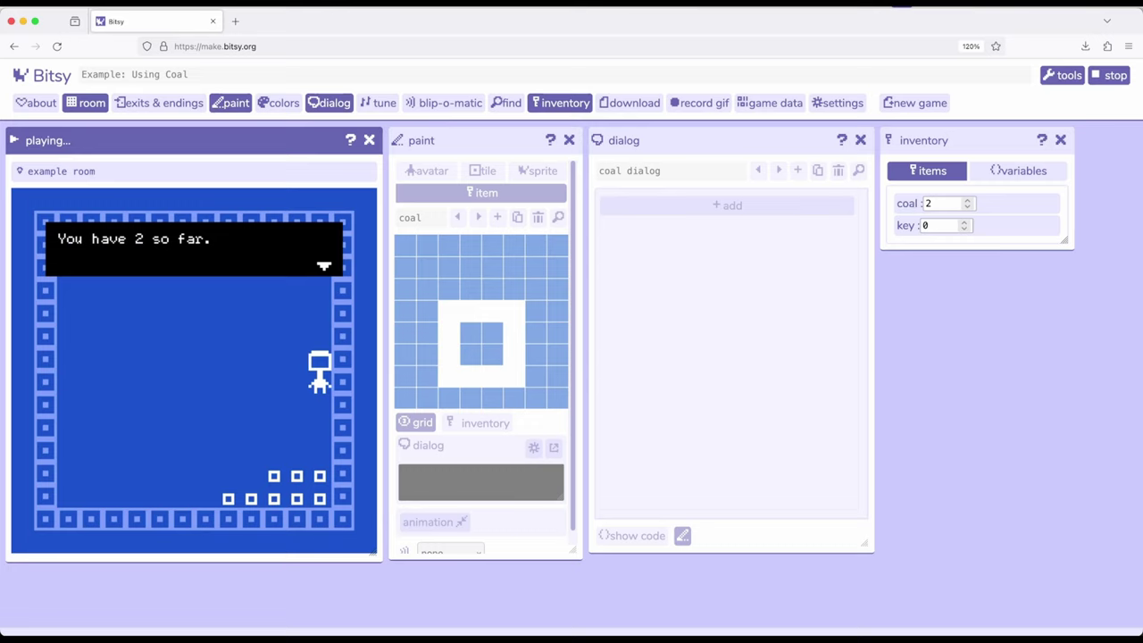
{"action": "key", "text": "Up"}
Collect two more coal to reach four, get 'You collected enough coal!', then stop
{"action": "key", "text": "Left"}
{"action": "key", "text": "Left"}
{"action": "key", "text": "Left"}
{"action": "key", "text": "Down"}
{"action": "key", "text": "Down"}
{"action": "key", "text": "Down"}
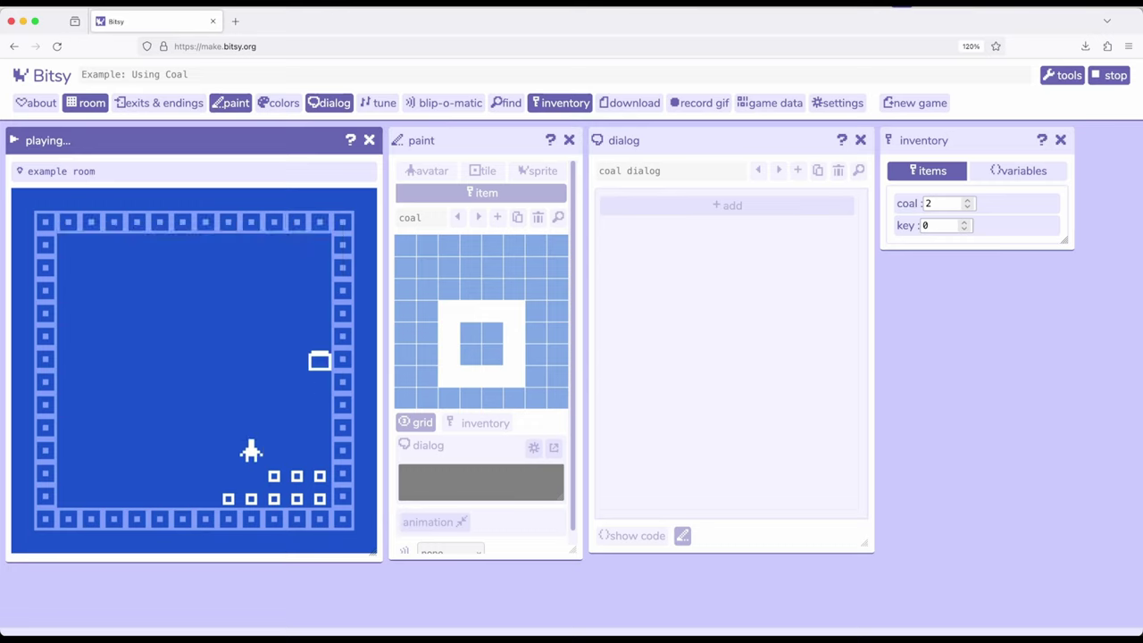
{"action": "key", "text": "Right"}
{"action": "key", "text": "Down"}
{"action": "key", "text": "Right"}
{"action": "key", "text": "Up"}
{"action": "key", "text": "Up"}
{"action": "key", "text": "Right"}
{"action": "key", "text": "Up"}
{"action": "key", "text": "Up"}
{"action": "key", "text": "Up"}
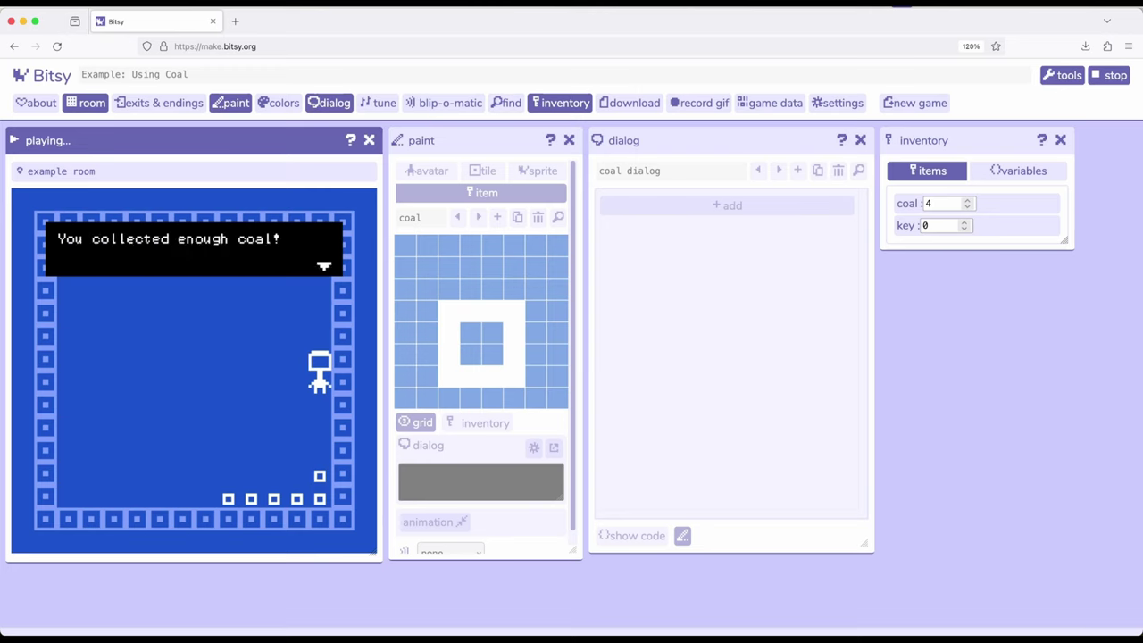
{"action": "key", "text": "Up"}
{"action": "key", "text": "Left"}
{"action": "key", "text": "Left"}
{"action": "key", "text": "Up"}
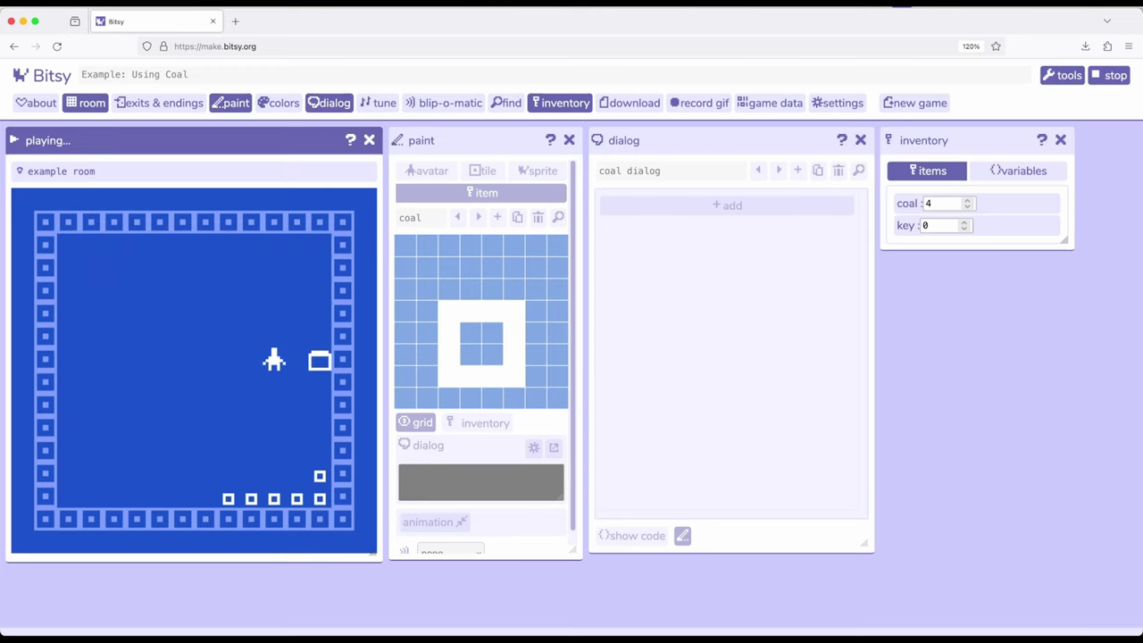
{"action": "left_click", "coordinate": [1110, 75]}
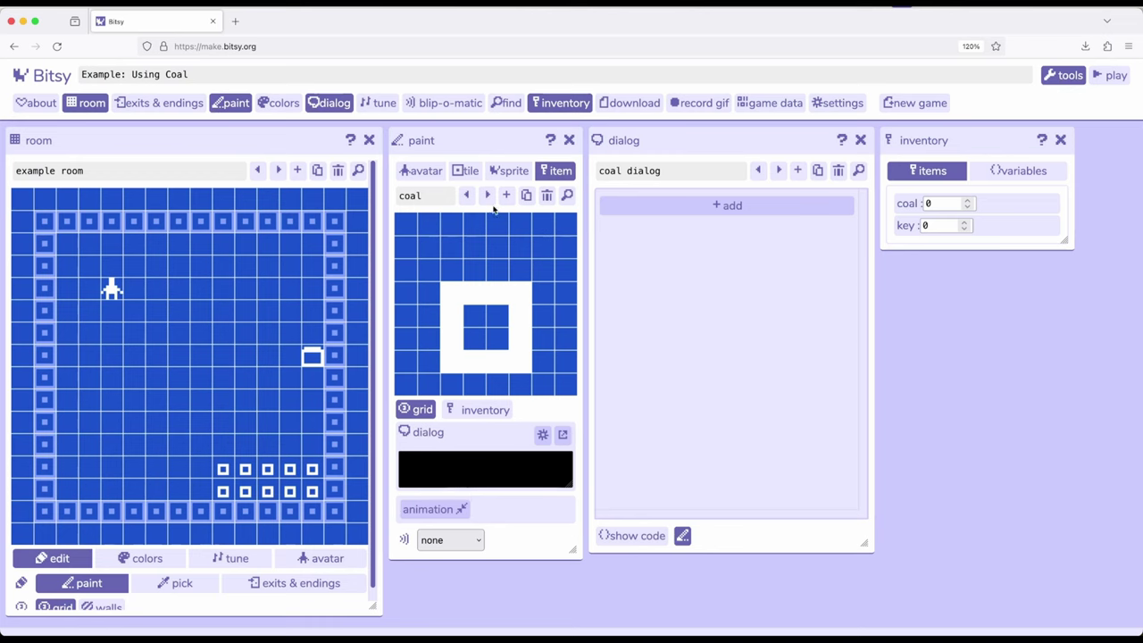
Show the engine sprite and its coal-check dialog in the paint panel again
{"action": "left_click", "coordinate": [516, 171]}
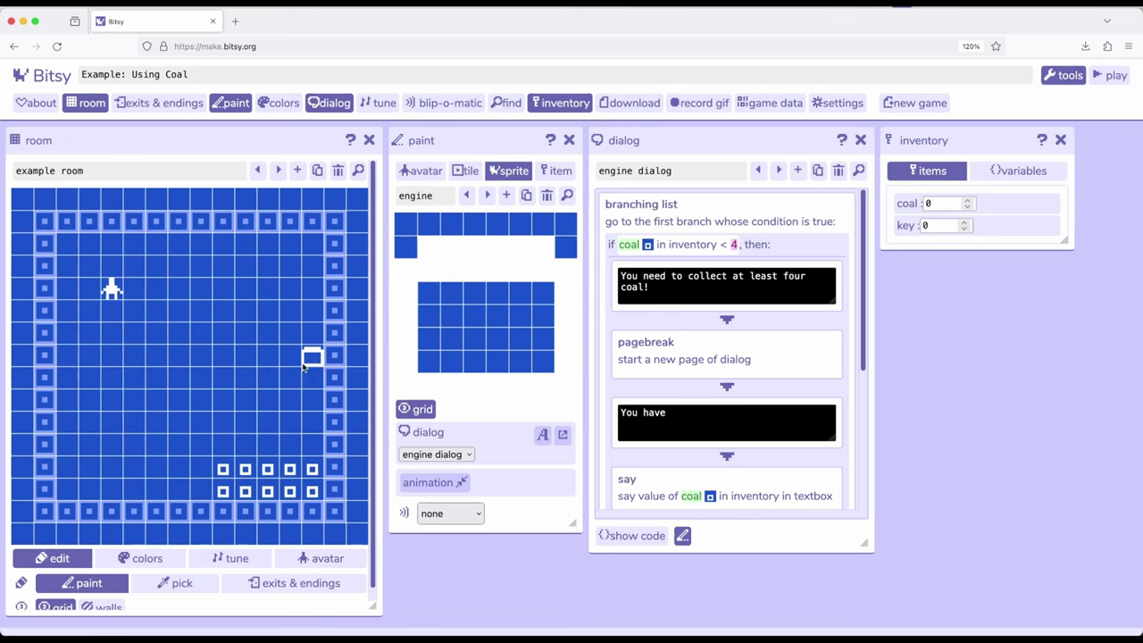
Start a new playtest, dismiss the title, and collect the first row of coal
{"action": "left_click", "coordinate": [1103, 79]}
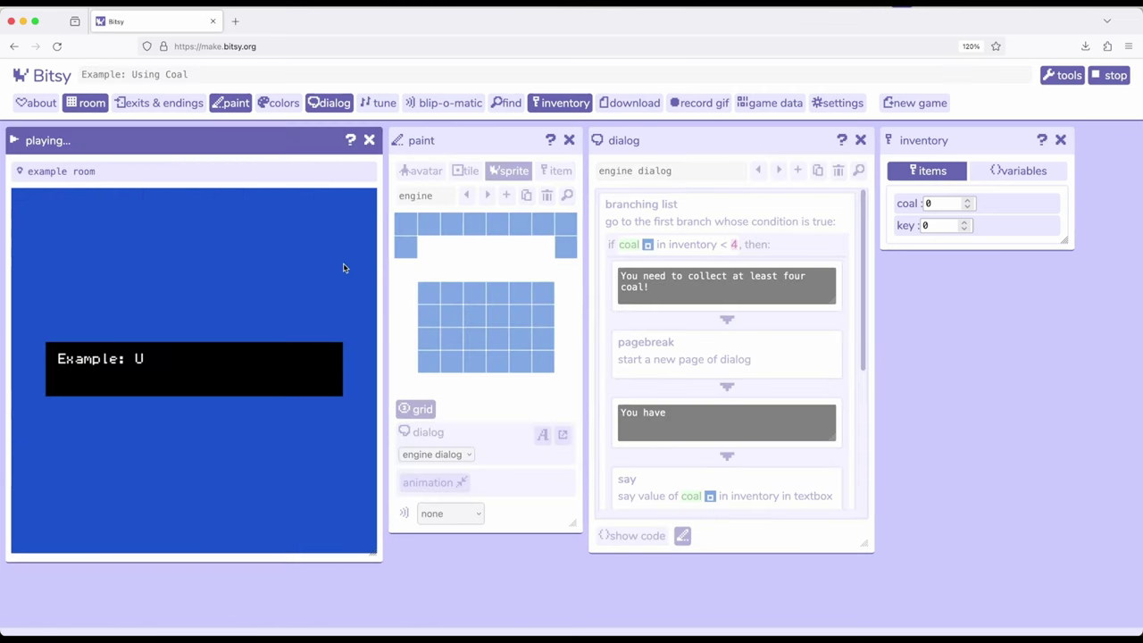
{"action": "left_click", "coordinate": [234, 304]}
{"action": "key", "text": "Right"}
{"action": "key", "text": "Right"}
{"action": "key", "text": "Right"}
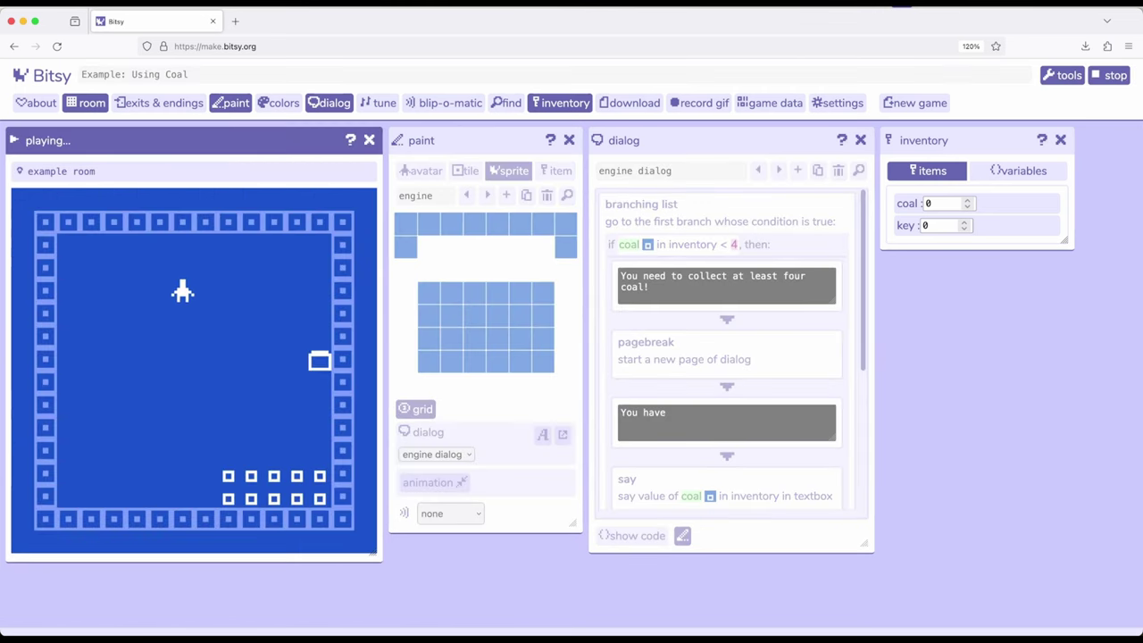
{"action": "key", "text": "Down"}
{"action": "key", "text": "Down"}
{"action": "key", "text": "Down"}
{"action": "key", "text": "Down"}
{"action": "key", "text": "Down"}
{"action": "key", "text": "Down"}
{"action": "key", "text": "Down"}
{"action": "key", "text": "Down"}
{"action": "key", "text": "Right"}
{"action": "key", "text": "Right"}
{"action": "key", "text": "Right"}
{"action": "key", "text": "Right"}
{"action": "key", "text": "Right"}
{"action": "key", "text": "Right"}
{"action": "key", "text": "Down"}
Collect the other coal row to hold ten and talk to the engine
{"action": "key", "text": "Left"}
{"action": "key", "text": "Left"}
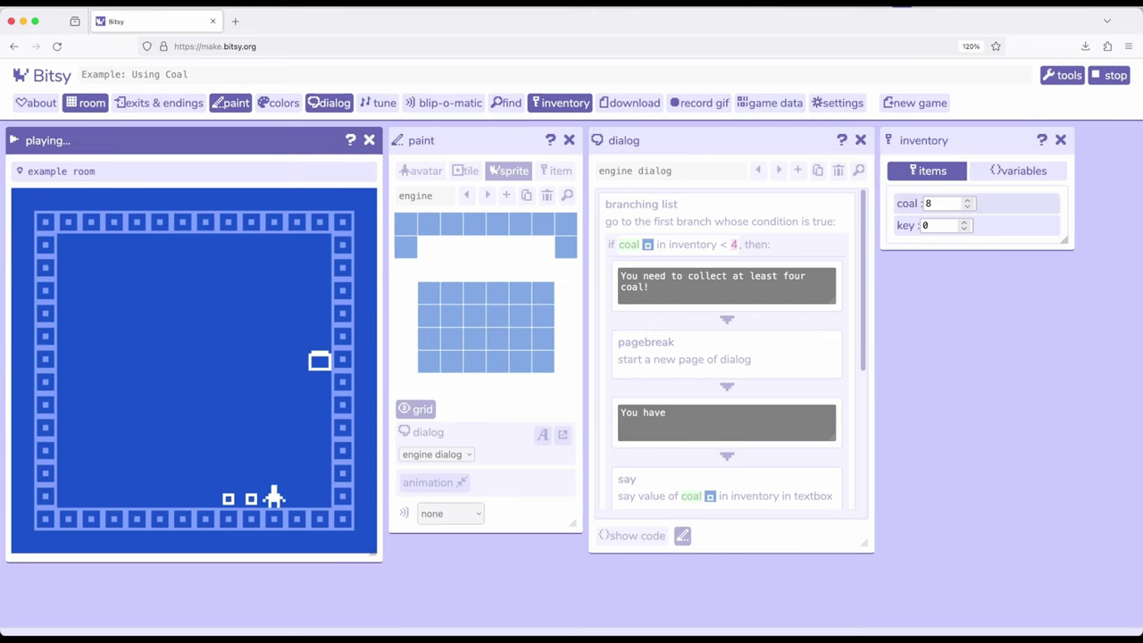
{"action": "key", "text": "Left"}
{"action": "key", "text": "Left"}
{"action": "key", "text": "Left"}
{"action": "key", "text": "Up"}
{"action": "key", "text": "Up"}
{"action": "key", "text": "Up"}
{"action": "key", "text": "Up"}
{"action": "key", "text": "Up"}
{"action": "key", "text": "Up"}
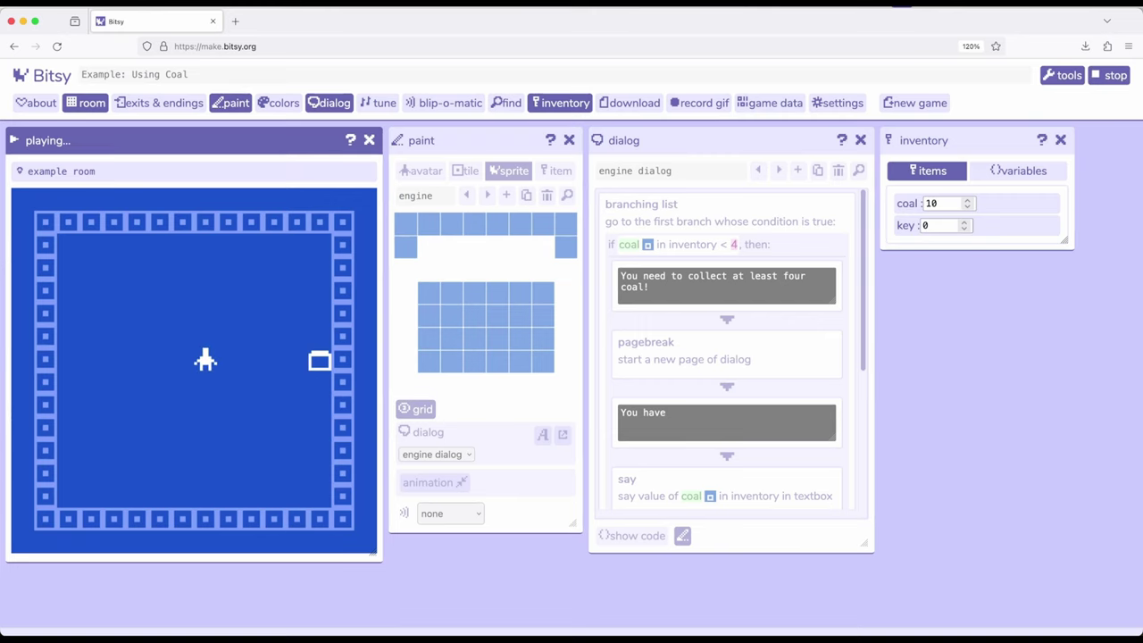
{"action": "key", "text": "Up"}
{"action": "key", "text": "Right"}
{"action": "key", "text": "Right"}
{"action": "key", "text": "Right"}
{"action": "key", "text": "Down"}
{"action": "key", "text": "Right"}
{"action": "key", "text": "Right"}
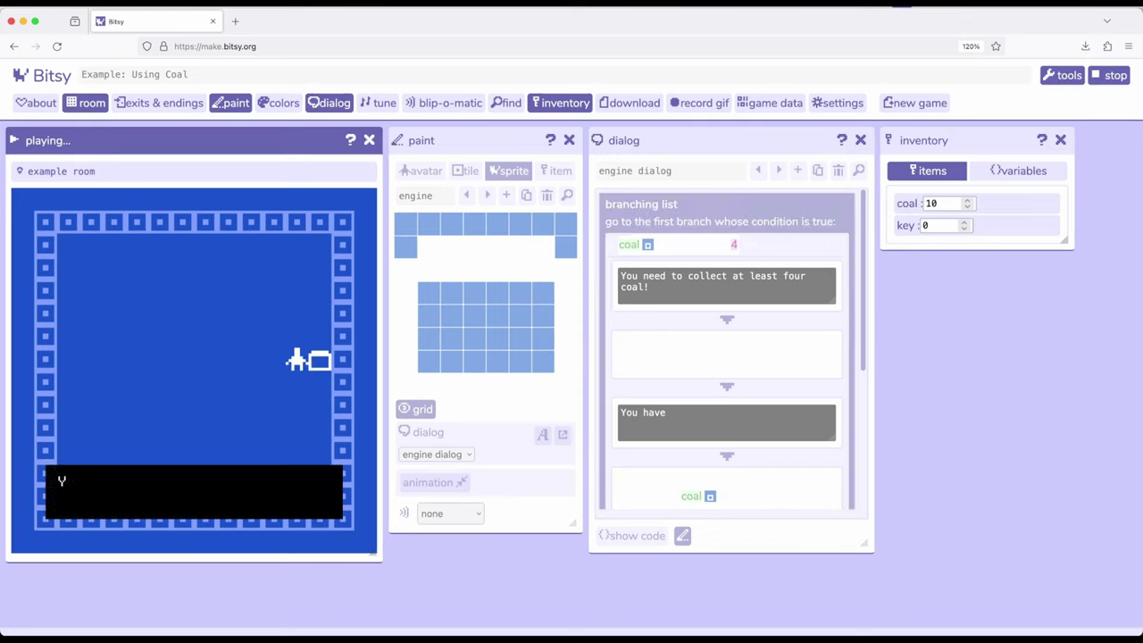
{"action": "key", "text": "Left"}
{"action": "key", "text": "Left"}
{"action": "key", "text": "Left"}
{"action": "key", "text": "Left"}
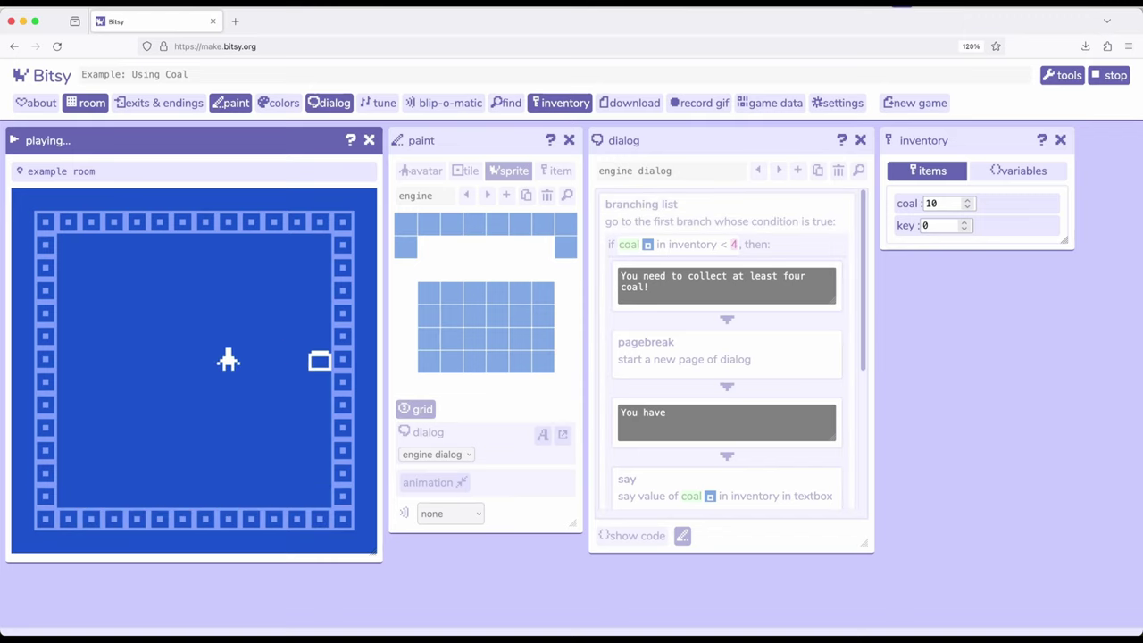
{"action": "key", "text": "Up"}
Stop the playtest, then shift the engine left and return it beside the right wall
{"action": "left_click", "coordinate": [1110, 79]}
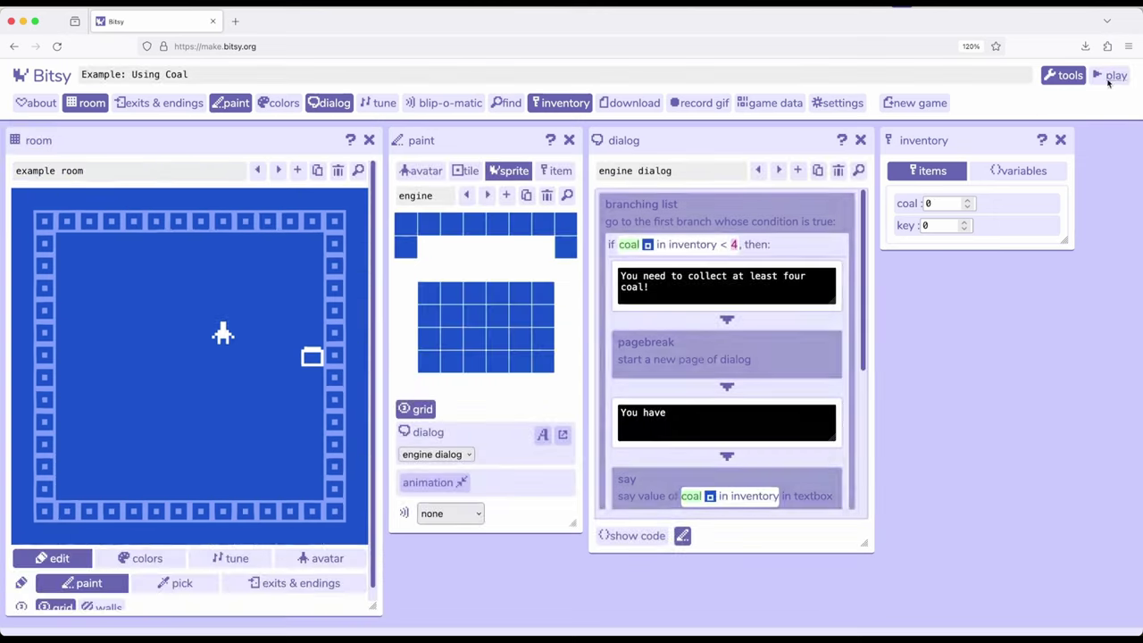
{"action": "left_click", "coordinate": [185, 364]}
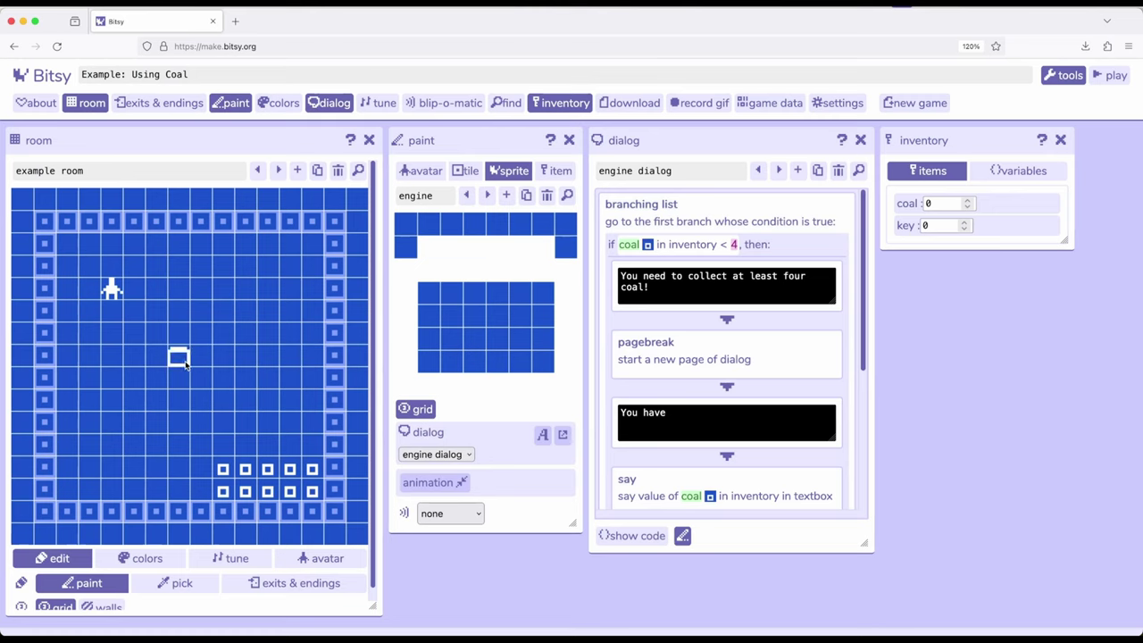
{"action": "left_click", "coordinate": [313, 364]}
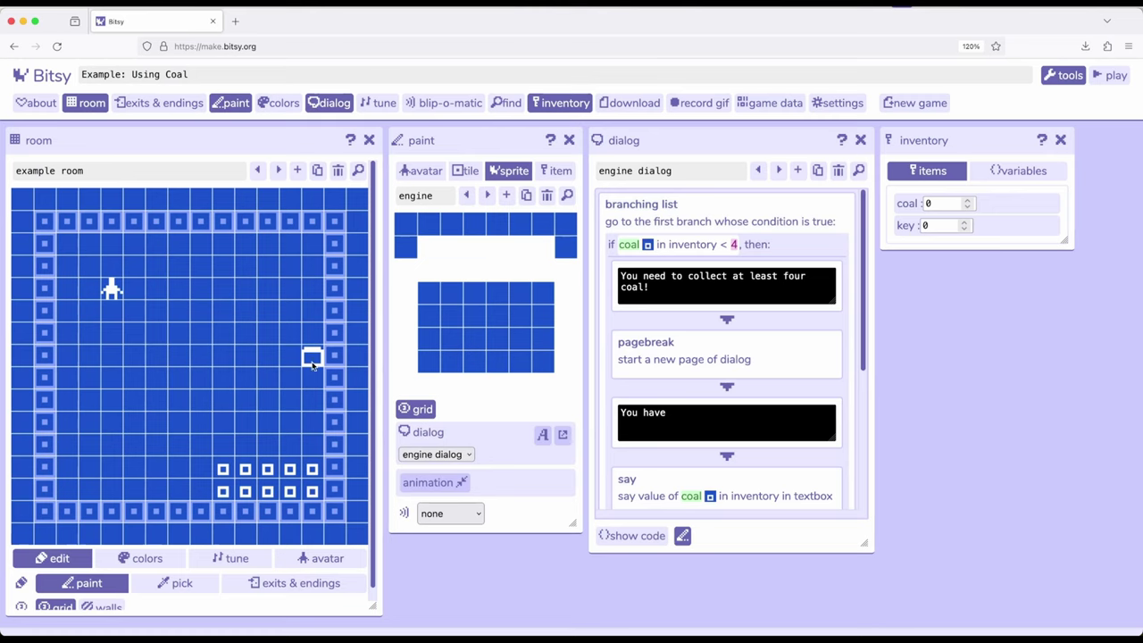